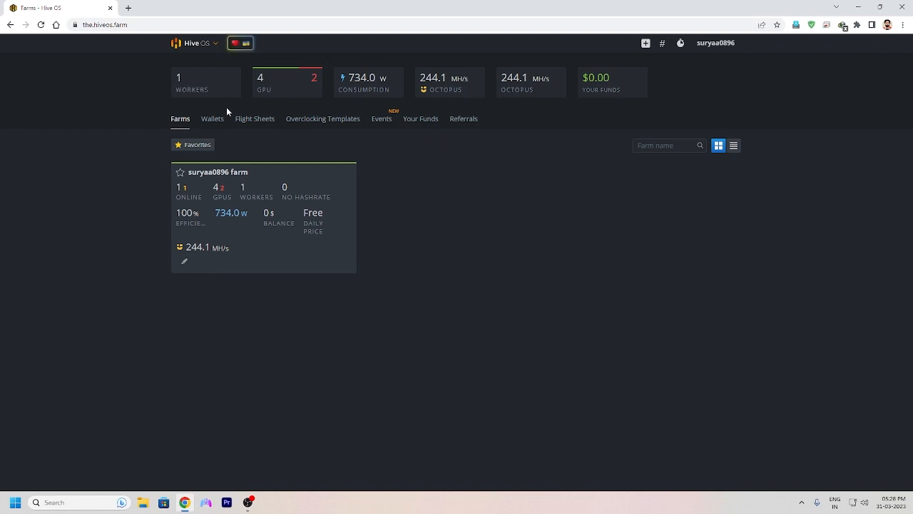
Go to the owner's wallets and start adding a new wallet.
{"action": "left_click", "coordinate": [212, 175]}
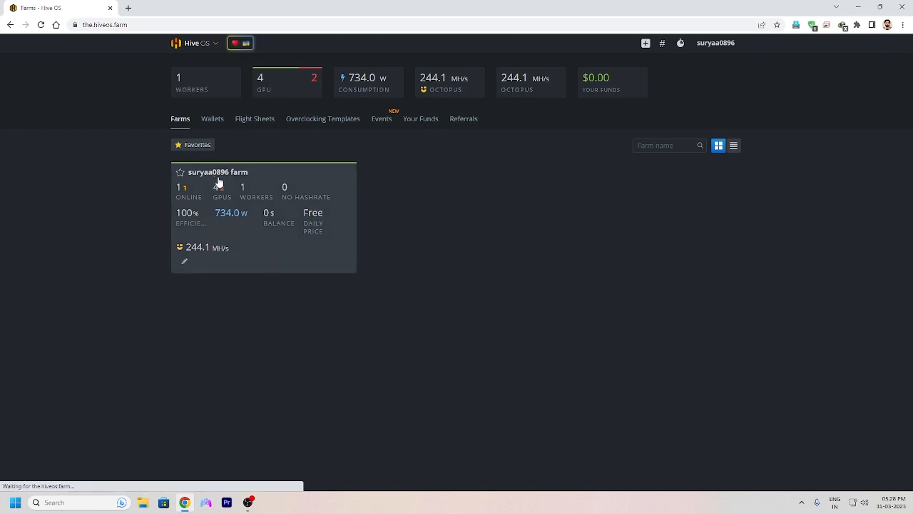
{"action": "left_click", "coordinate": [216, 124]}
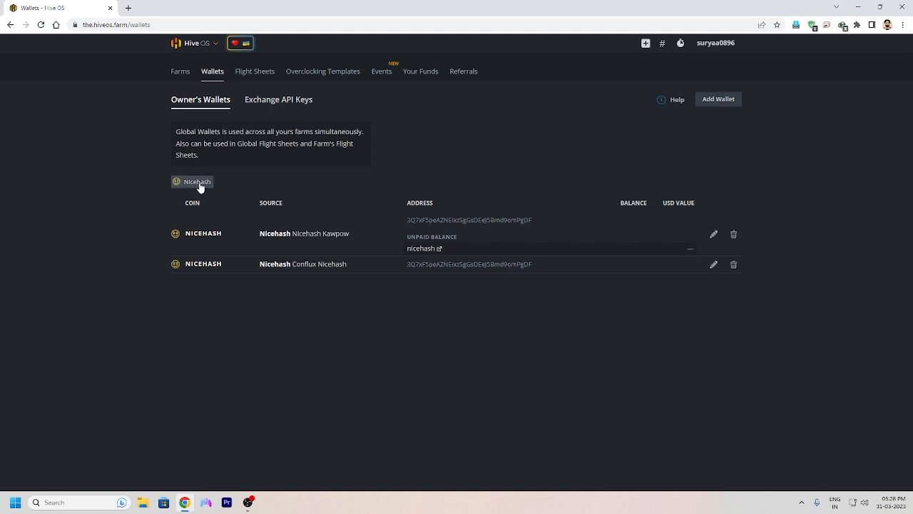
{"action": "left_click", "coordinate": [725, 99]}
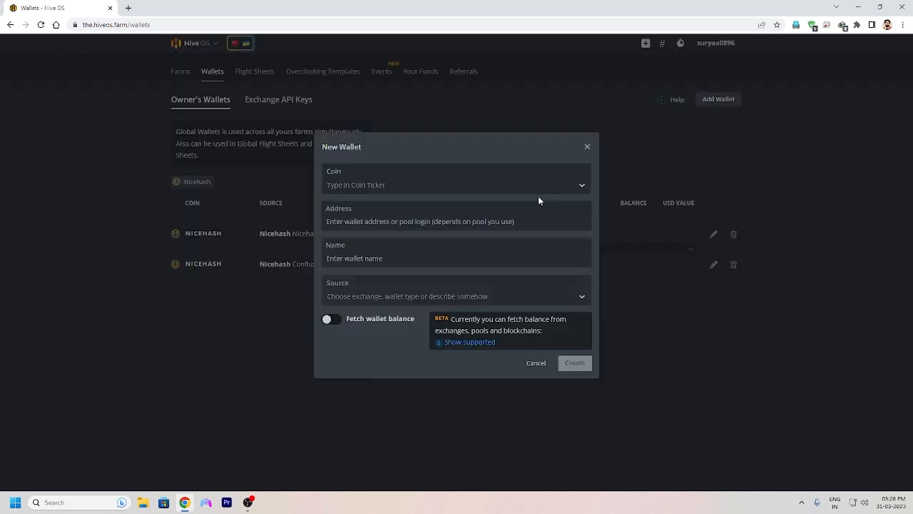
Choose KAS as the coin for the new wallet.
{"action": "left_click", "coordinate": [371, 184]}
{"action": "type", "text": "kas"}
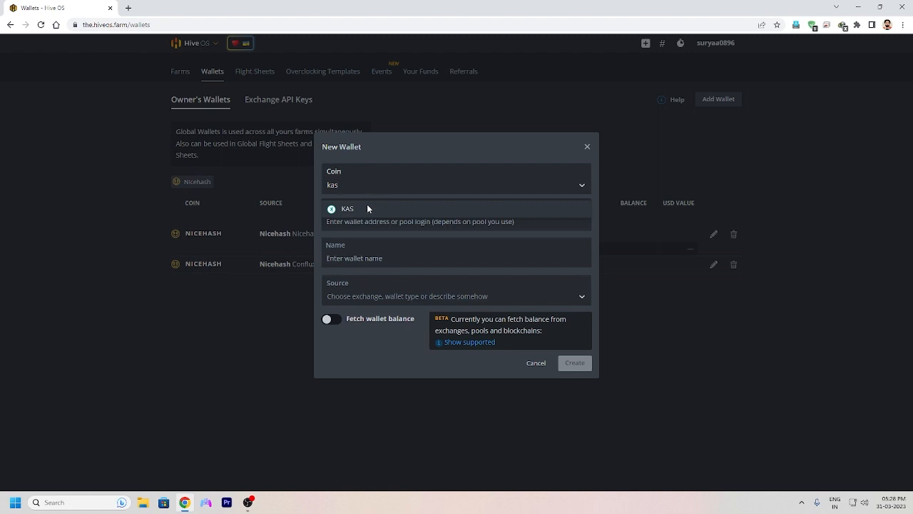
{"action": "left_click", "coordinate": [366, 208]}
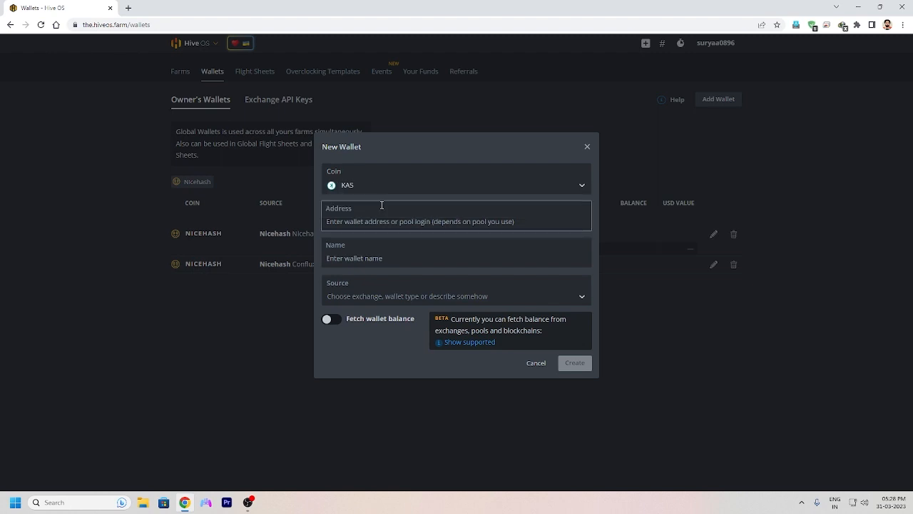
{"action": "left_click", "coordinate": [384, 191]}
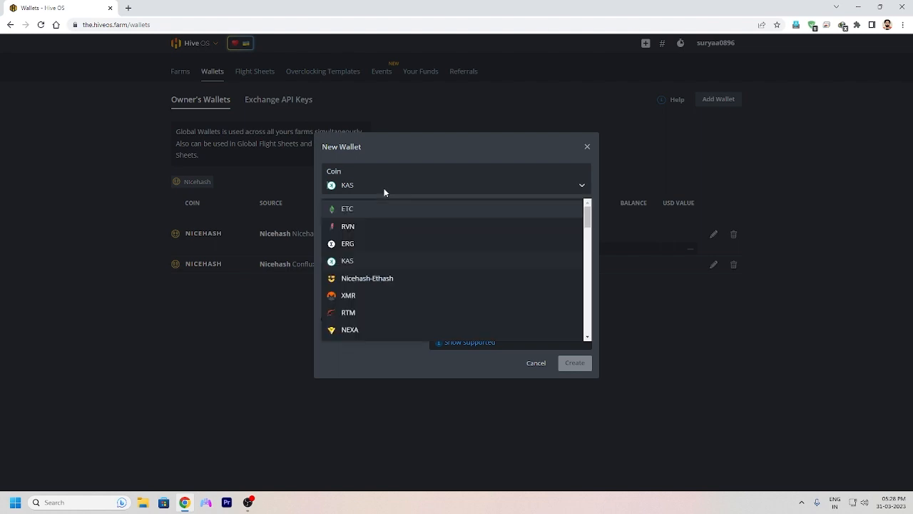
{"action": "left_click", "coordinate": [367, 260]}
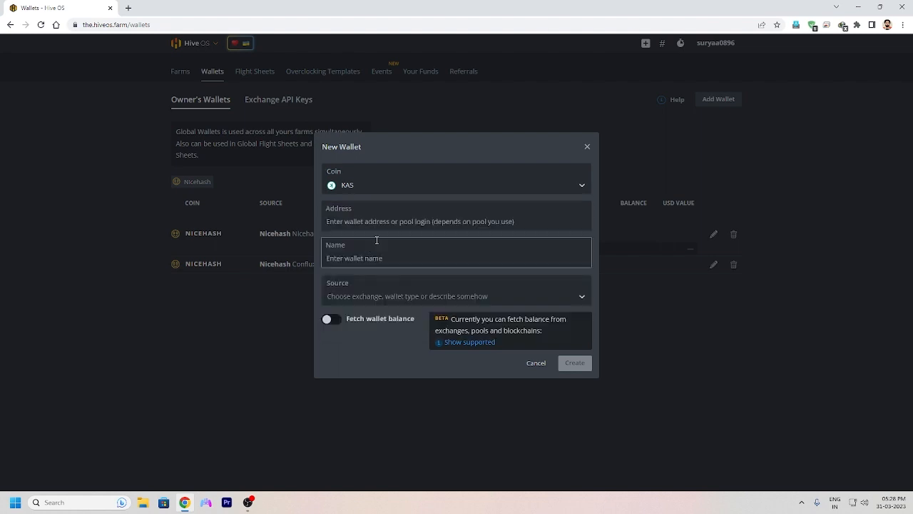
Set the new wallet's coin to Nicehash-kHeavyHash.
{"action": "left_click", "coordinate": [374, 186]}
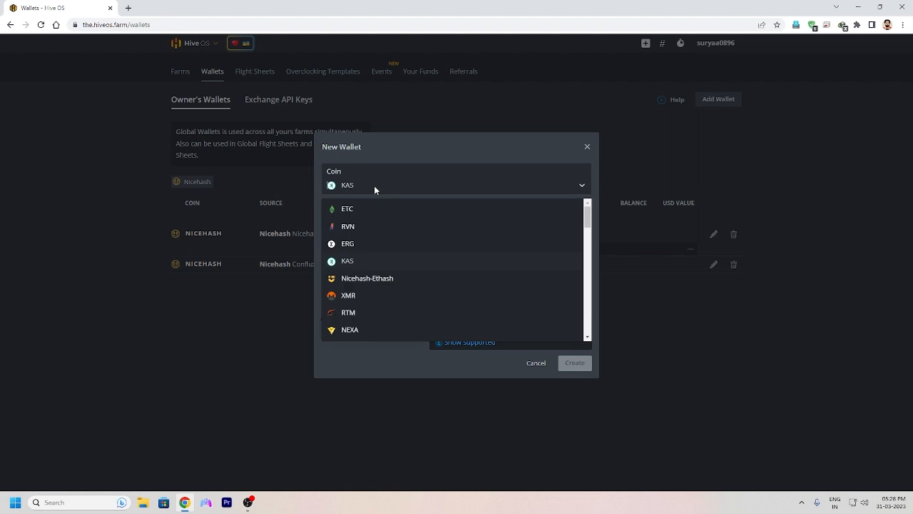
{"action": "type", "text": "kh"}
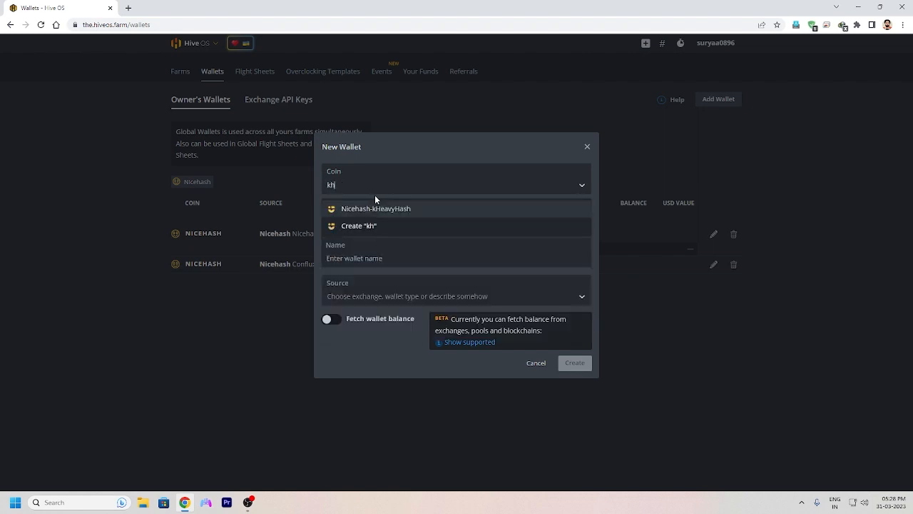
{"action": "left_click", "coordinate": [403, 209]}
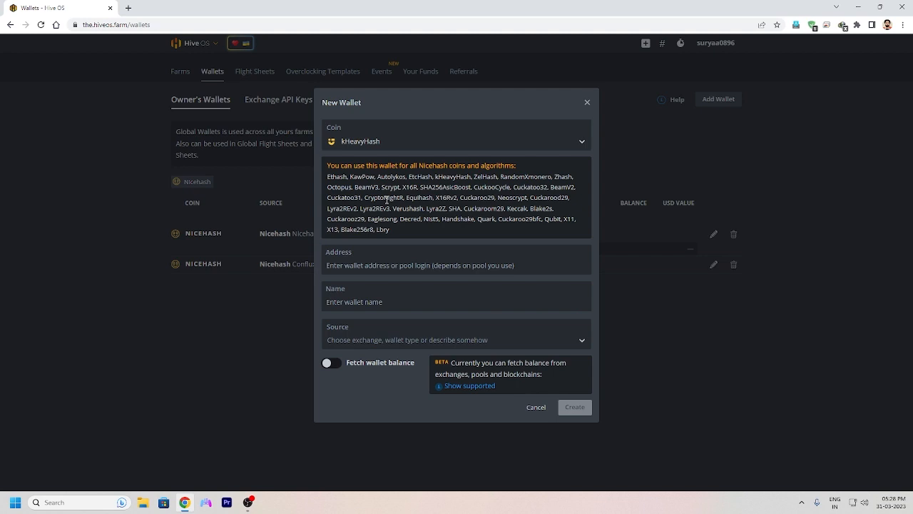
{"action": "left_click", "coordinate": [381, 265]}
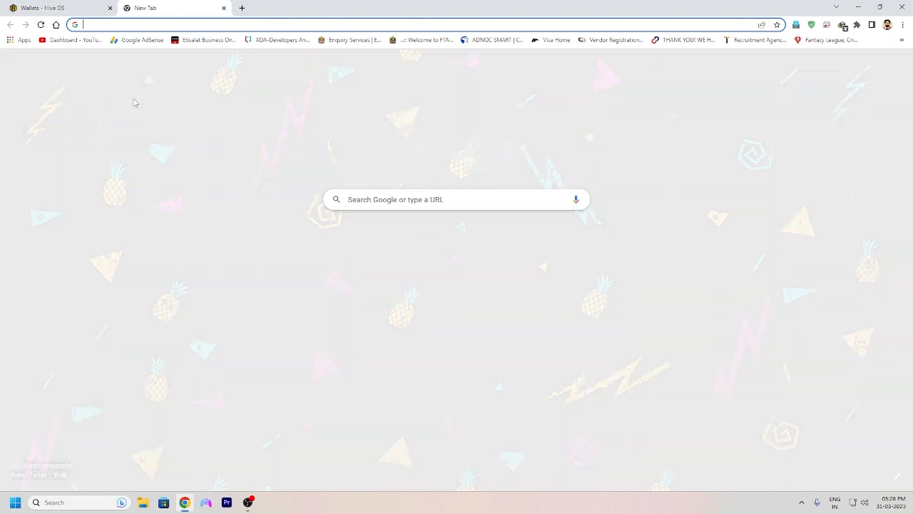
Open the NiceHash website in a new browser tab and copy the account's mining address from its mining page.
{"action": "left_click", "coordinate": [128, 7]}
{"action": "type", "text": "niceh"}
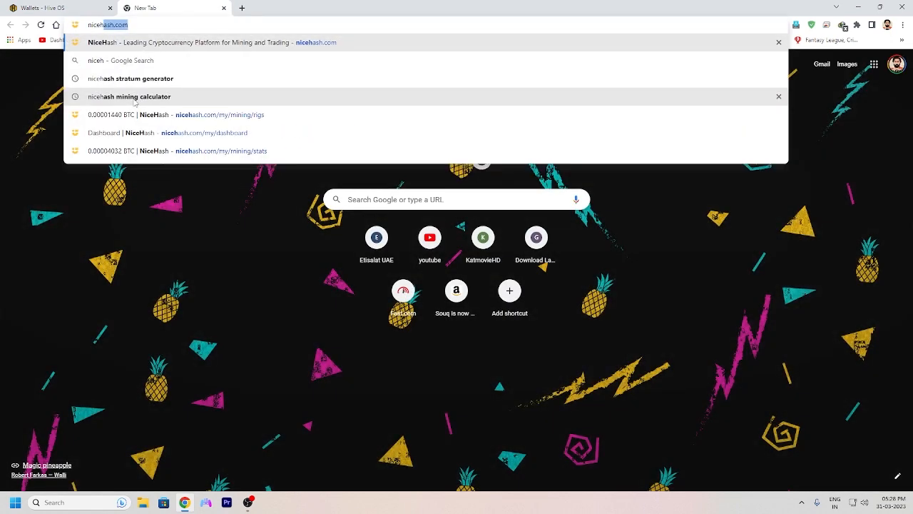
{"action": "key", "text": "Return"}
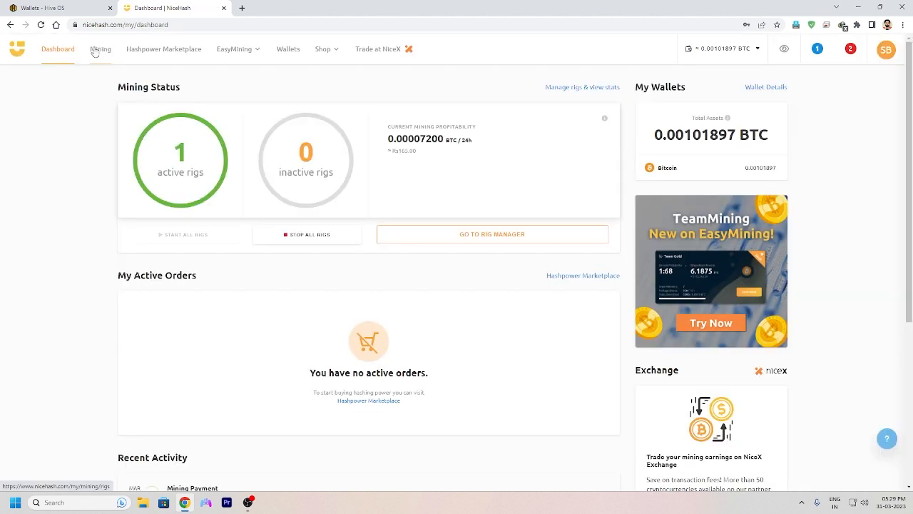
{"action": "left_click", "coordinate": [97, 50]}
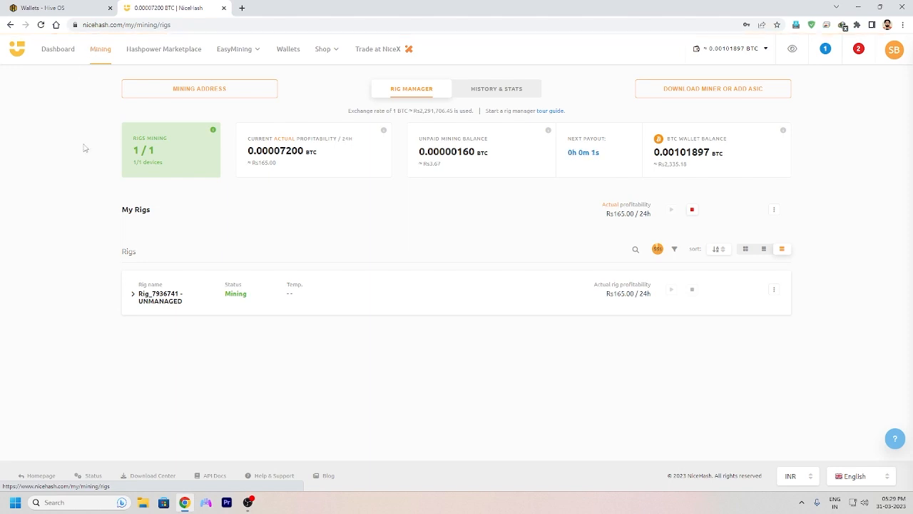
{"action": "left_click", "coordinate": [187, 91]}
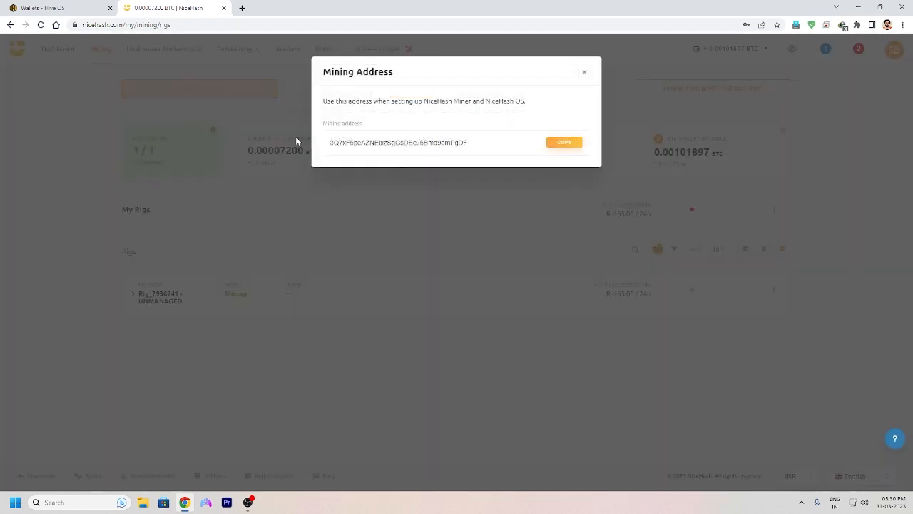
{"action": "left_click", "coordinate": [562, 145]}
Return to the Hive OS wallet form, paste the copied mining address as its address and name the wallet Kaspa.
{"action": "left_click", "coordinate": [43, 8]}
{"action": "right_click", "coordinate": [353, 266]}
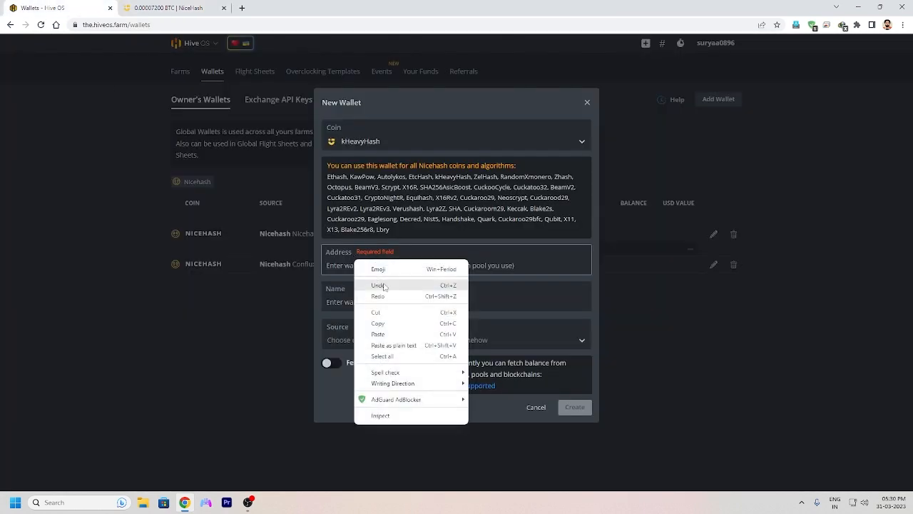
{"action": "left_click", "coordinate": [382, 335]}
{"action": "left_click", "coordinate": [374, 301]}
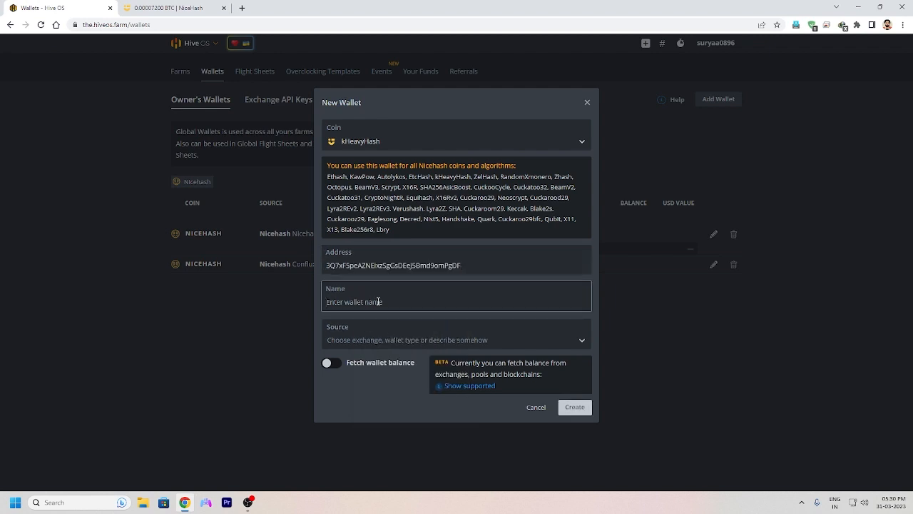
{"action": "type", "text": "Kaspa"}
Try to set the wallet's source by searching for nicehash.
{"action": "left_click", "coordinate": [413, 339]}
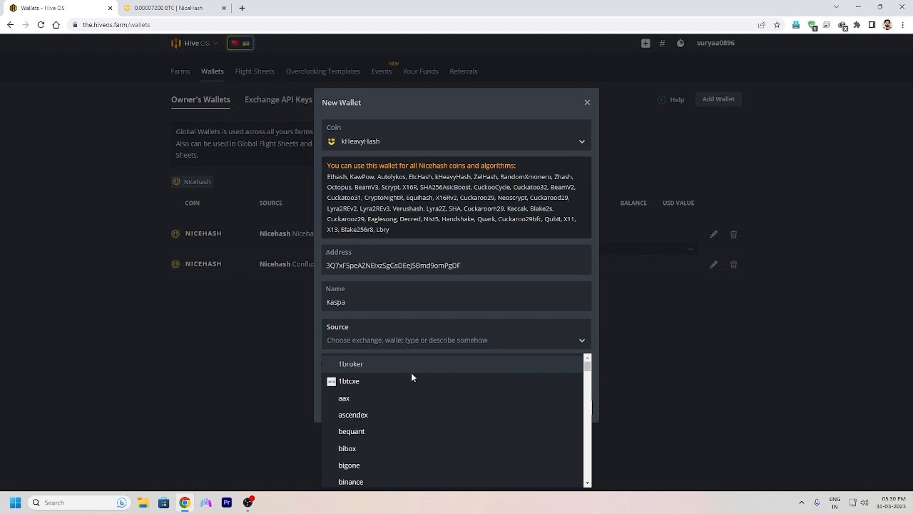
{"action": "type", "text": "nice"}
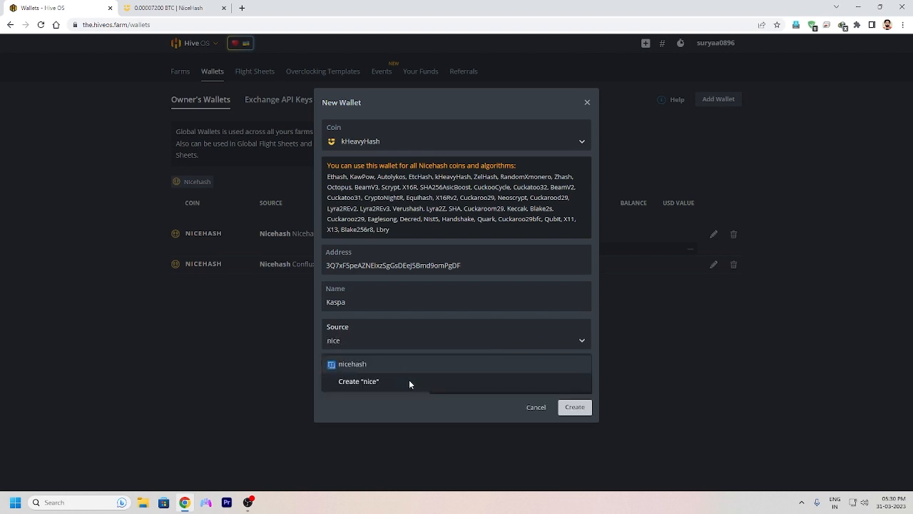
{"action": "type", "text": "hash"}
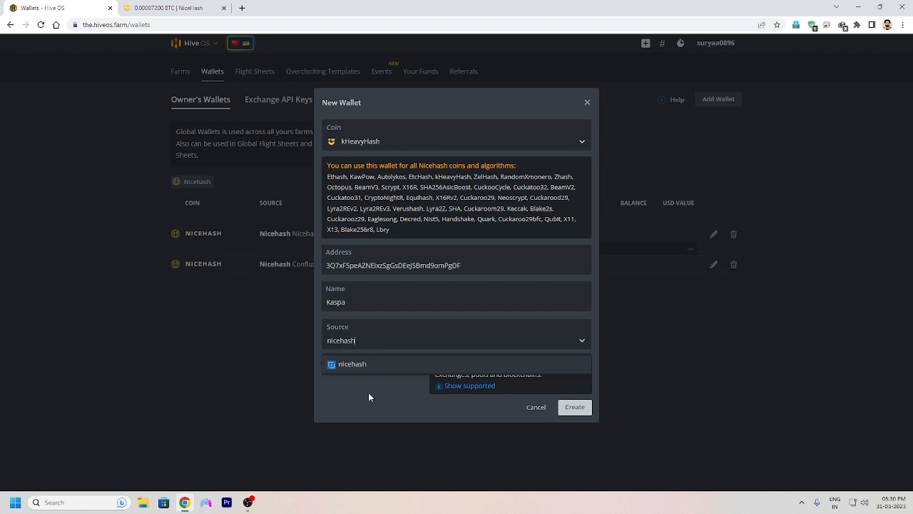
{"action": "left_click", "coordinate": [363, 364]}
Choose nicehash as the wallet's source from the full list of exchanges.
{"action": "left_click", "coordinate": [390, 340]}
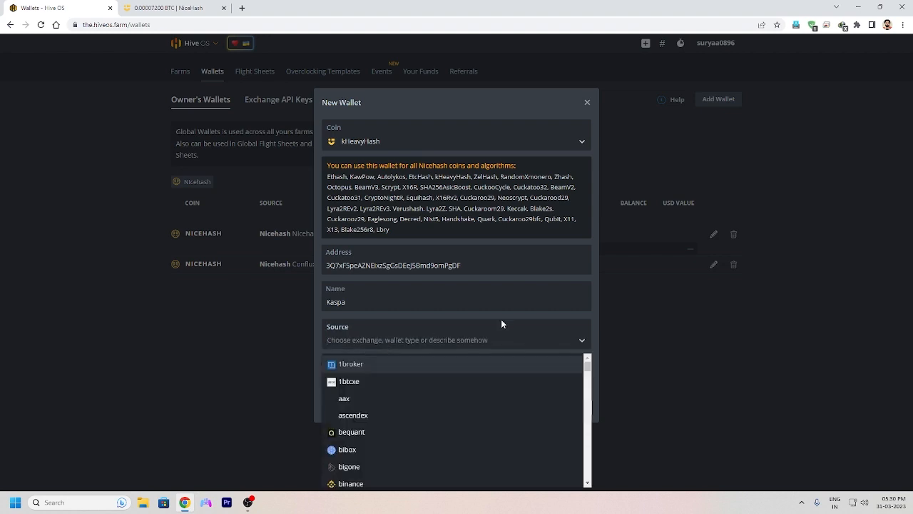
{"action": "scroll", "coordinate": [428, 399], "scroll_direction": "down", "scroll_amount": 3}
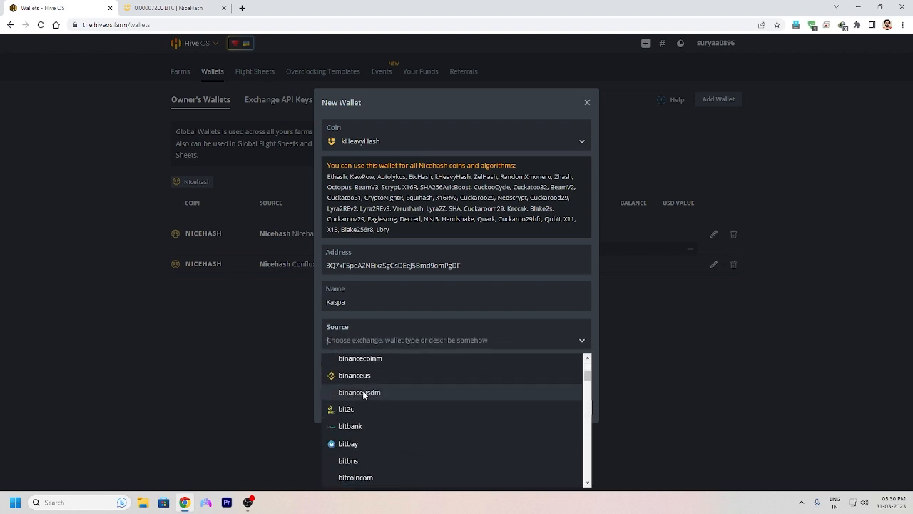
{"action": "scroll", "coordinate": [362, 421], "scroll_direction": "down", "scroll_amount": 2}
{"action": "scroll", "coordinate": [361, 443], "scroll_direction": "down", "scroll_amount": 2}
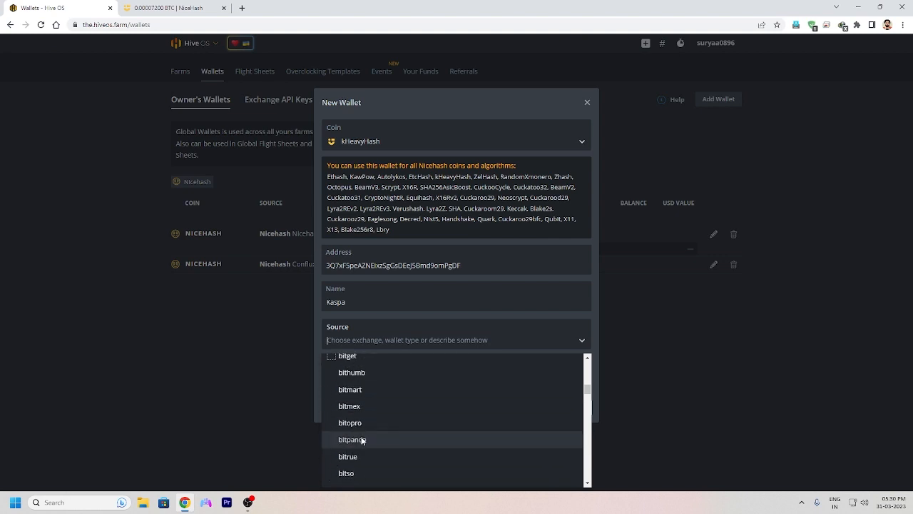
{"action": "scroll", "coordinate": [362, 440], "scroll_direction": "down", "scroll_amount": 3}
{"action": "scroll", "coordinate": [361, 440], "scroll_direction": "down", "scroll_amount": 2}
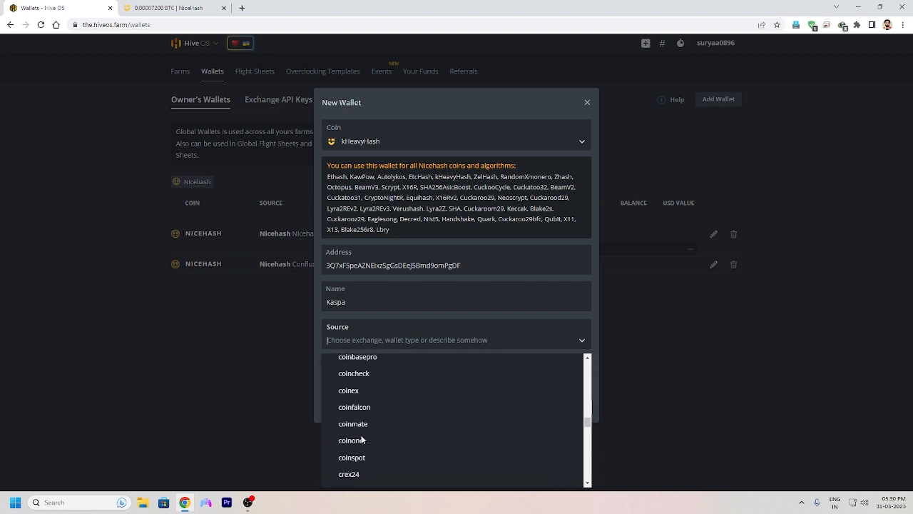
{"action": "scroll", "coordinate": [362, 440], "scroll_direction": "down", "scroll_amount": 10}
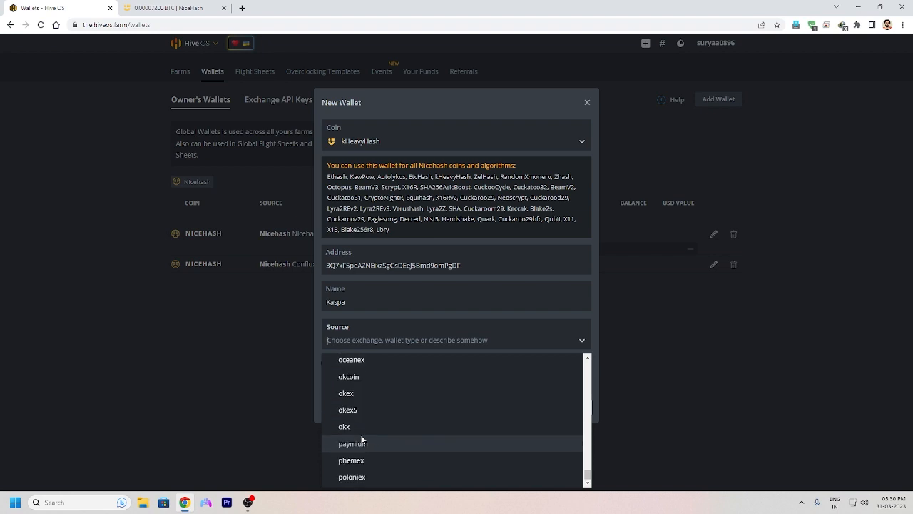
{"action": "scroll", "coordinate": [361, 440], "scroll_direction": "up", "scroll_amount": 4}
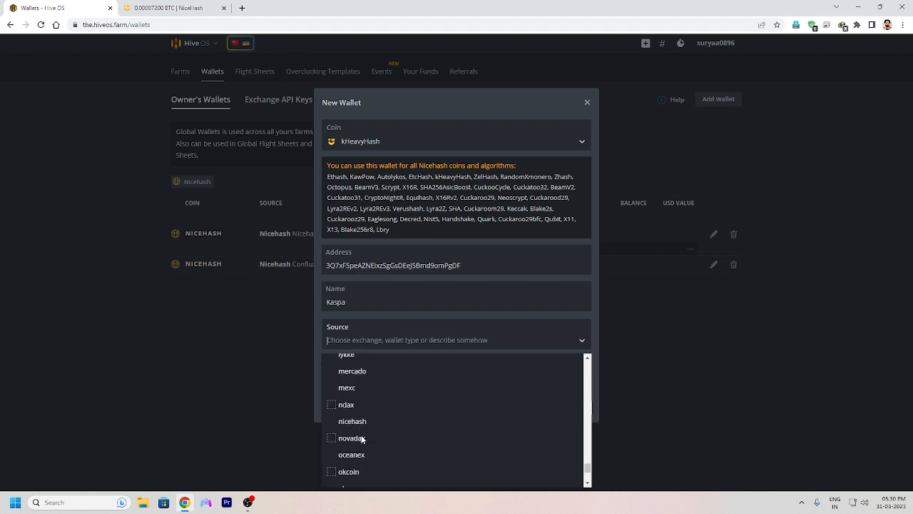
{"action": "left_click", "coordinate": [364, 469]}
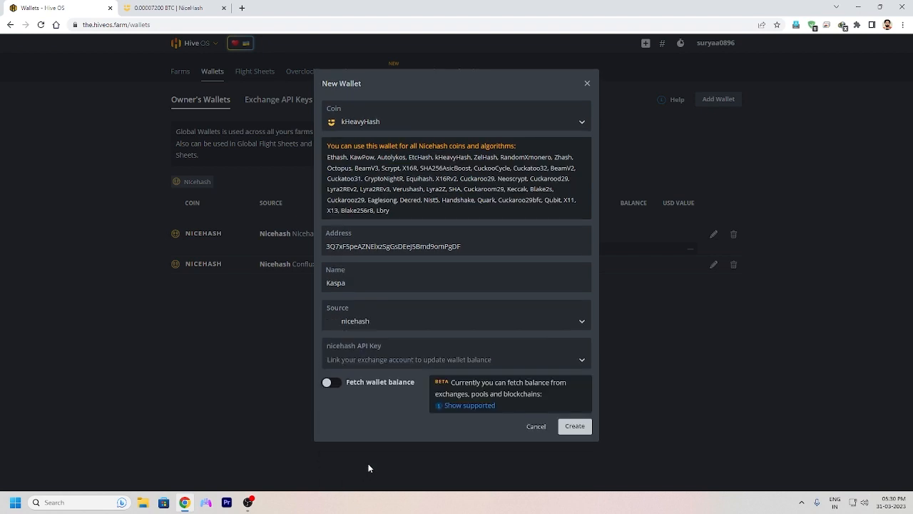
Create the Kaspa wallet without linking a nicehash API key.
{"action": "left_click", "coordinate": [372, 362]}
{"action": "left_click", "coordinate": [385, 361]}
{"action": "left_click", "coordinate": [575, 426]}
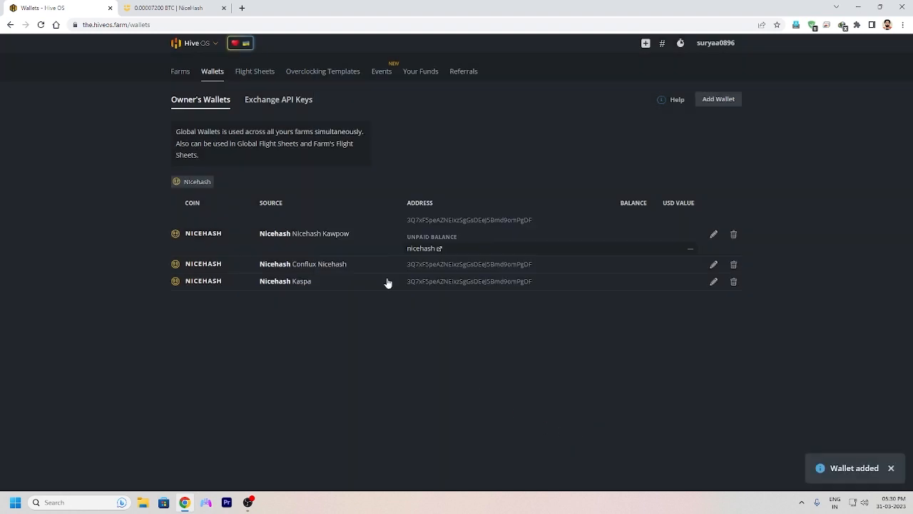
Begin a new flight sheet with Nicehash-kHeavyHash as the coin and Kaspa as the wallet.
{"action": "left_click", "coordinate": [257, 75]}
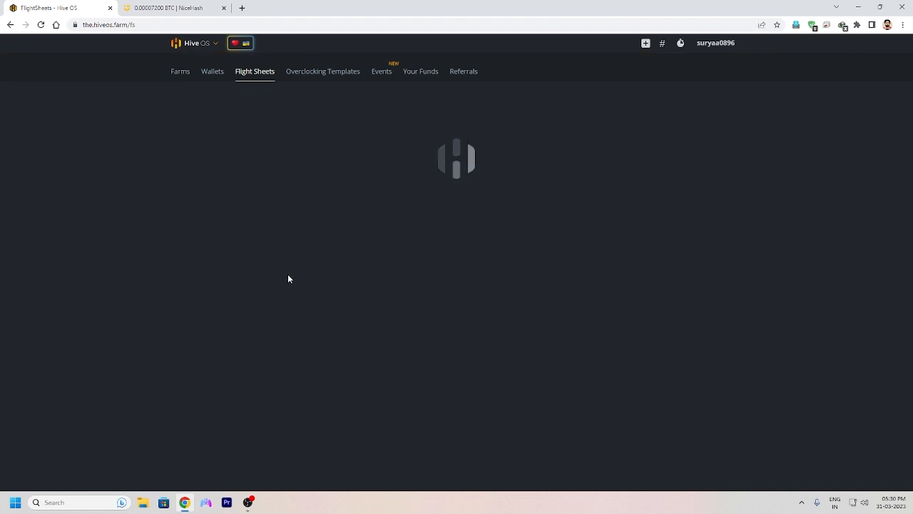
{"action": "left_click", "coordinate": [275, 170]}
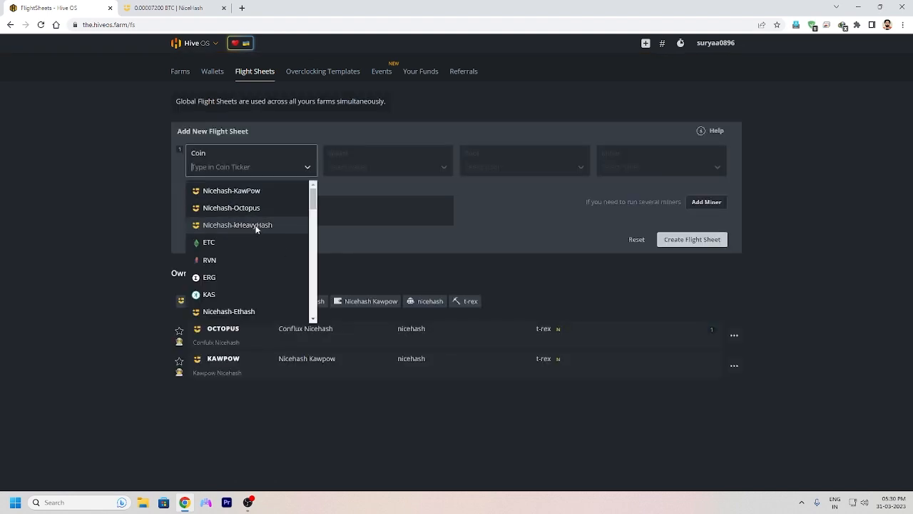
{"action": "left_click", "coordinate": [284, 225]}
{"action": "left_click", "coordinate": [390, 169]}
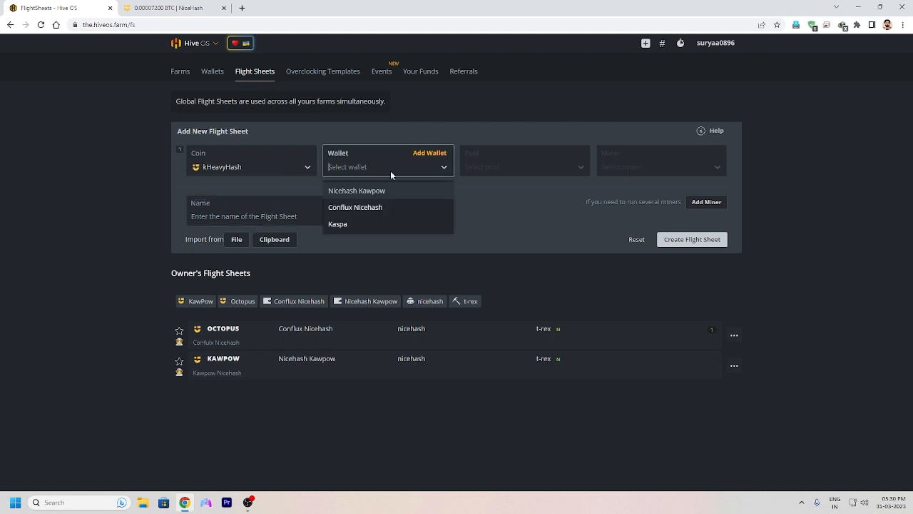
{"action": "left_click", "coordinate": [367, 223]}
Set the flight sheet's pool to nicehash and apply the AUTO server kheavyhash.auto.nicehash.com:9200.
{"action": "left_click", "coordinate": [519, 171]}
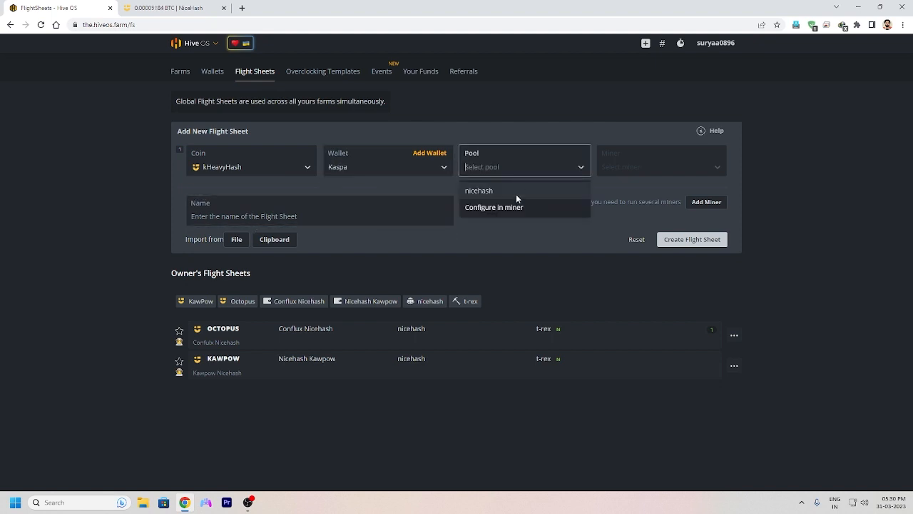
{"action": "left_click", "coordinate": [514, 190]}
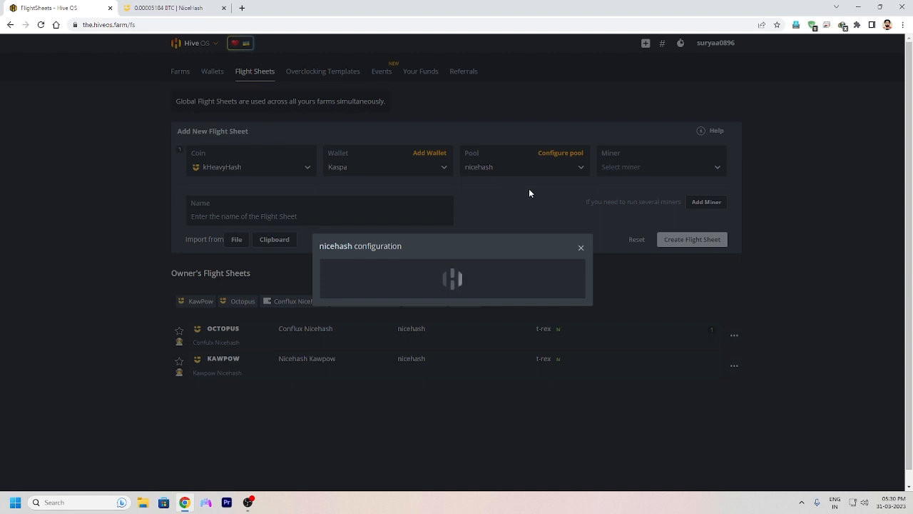
{"action": "left_click", "coordinate": [329, 266]}
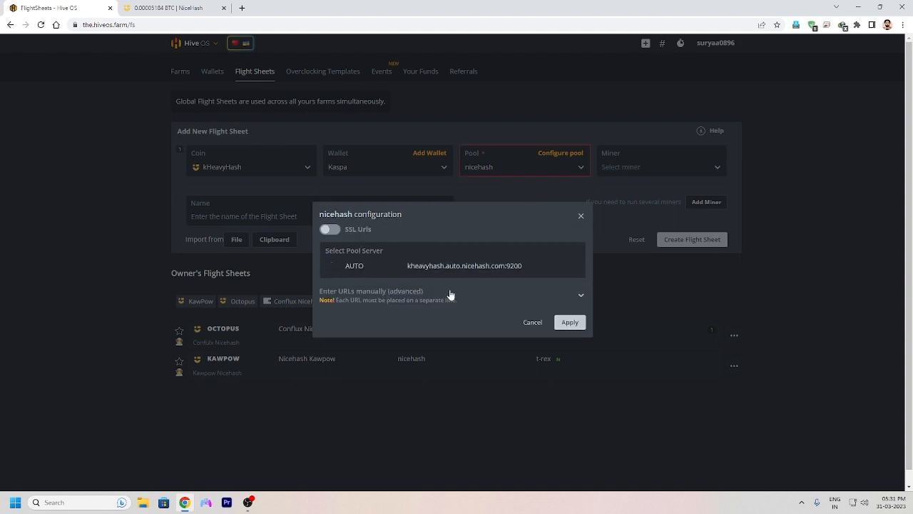
{"action": "left_click", "coordinate": [569, 321]}
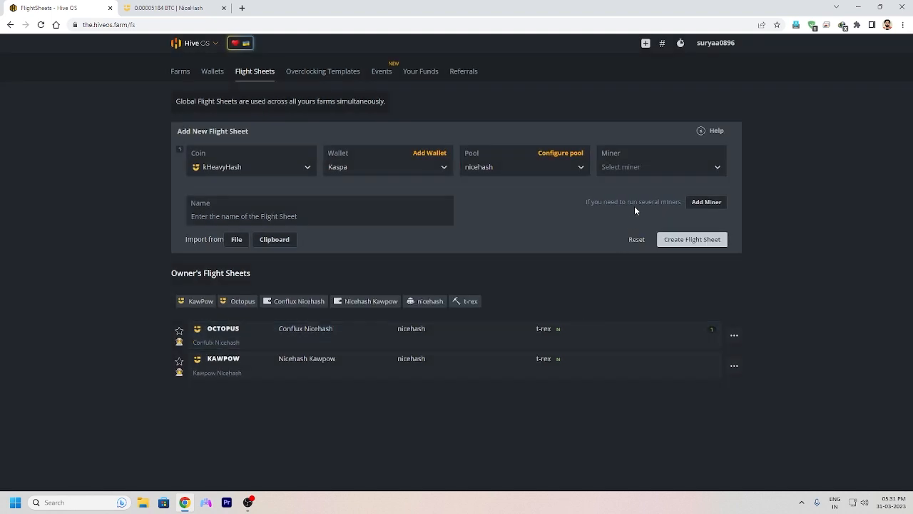
Set GMiner as the flight sheet's miner and create the flight sheet without a name.
{"action": "left_click", "coordinate": [652, 171]}
{"action": "left_click", "coordinate": [655, 207]}
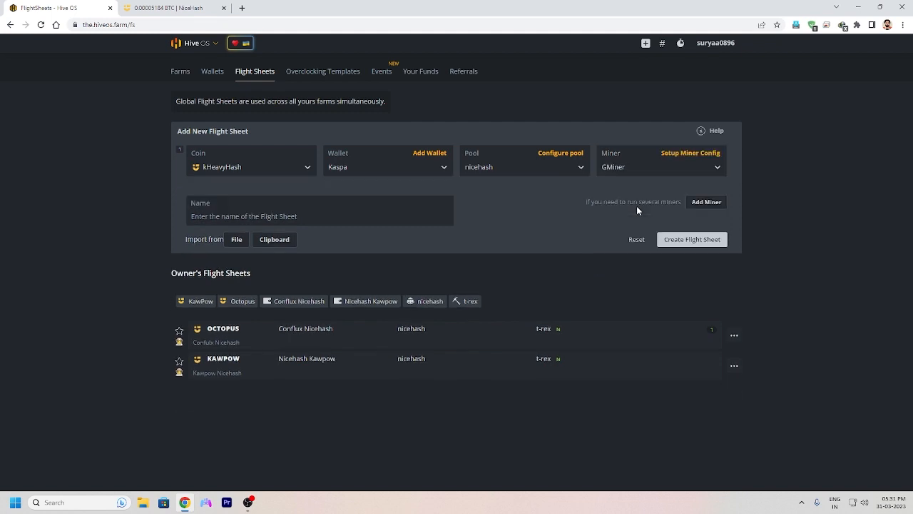
{"action": "left_click", "coordinate": [698, 247]}
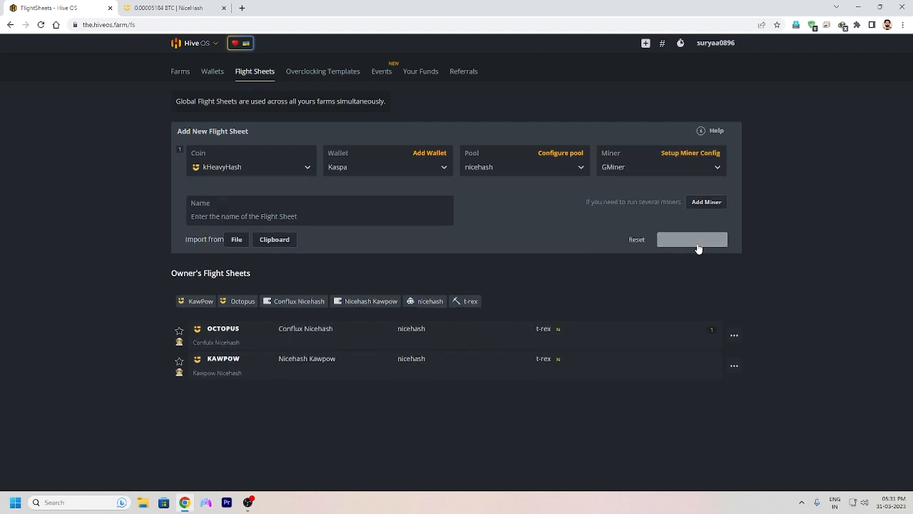
Open the farm's only rig and launch the kHeavyHash flight sheet with the Kaspa wallet and gminer on it.
{"action": "left_click", "coordinate": [178, 72]}
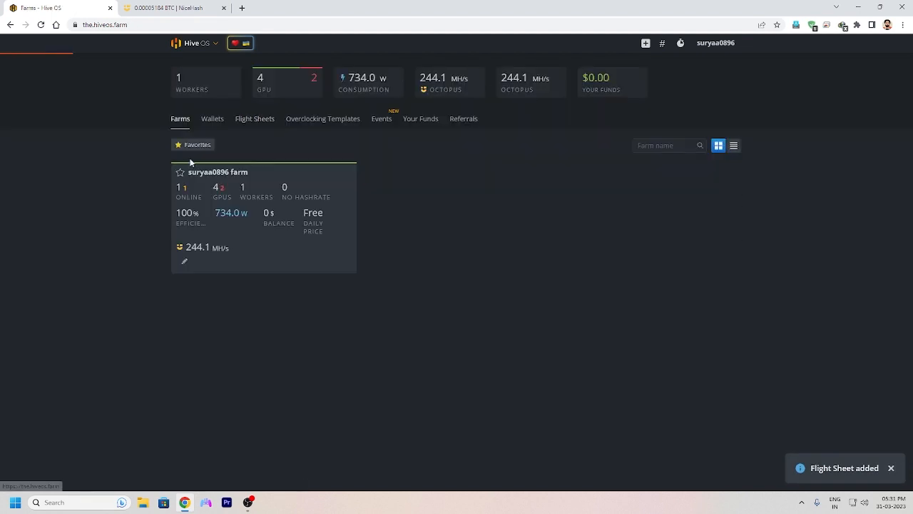
{"action": "left_click", "coordinate": [204, 173]}
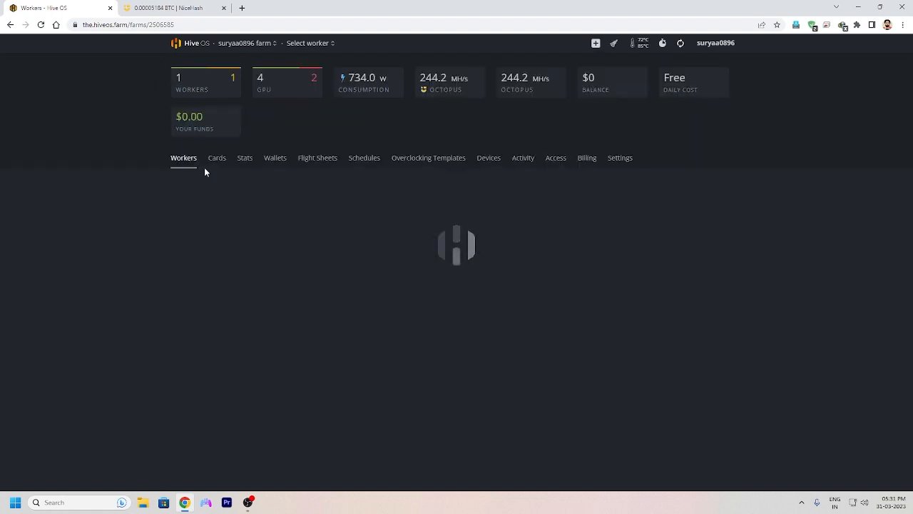
{"action": "left_click", "coordinate": [222, 212]}
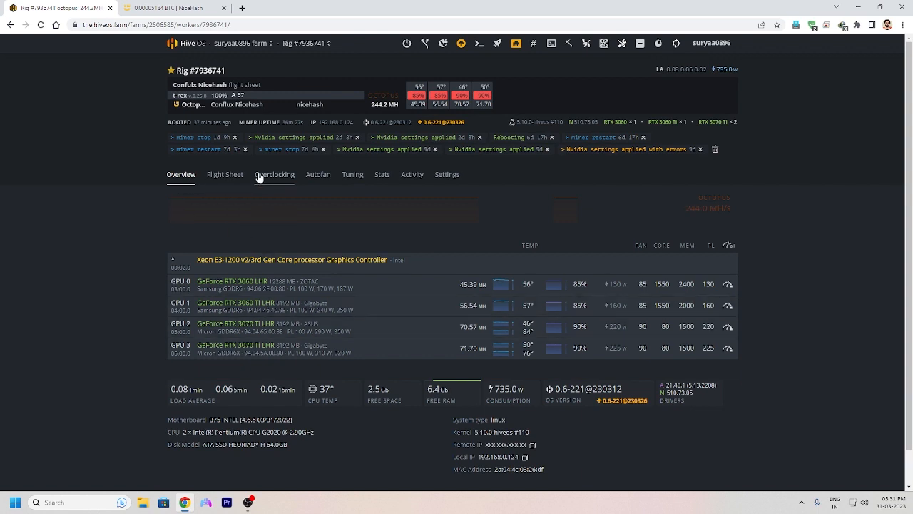
{"action": "left_click", "coordinate": [237, 180]}
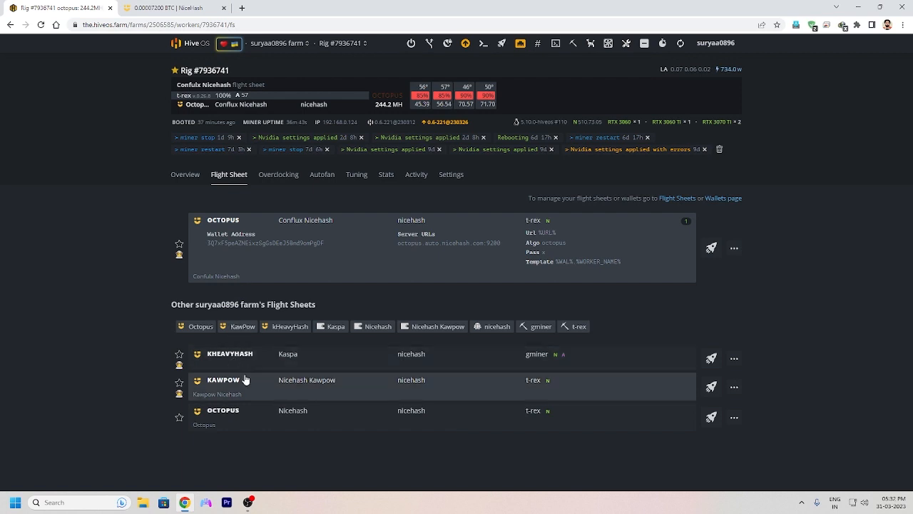
{"action": "left_click", "coordinate": [713, 359]}
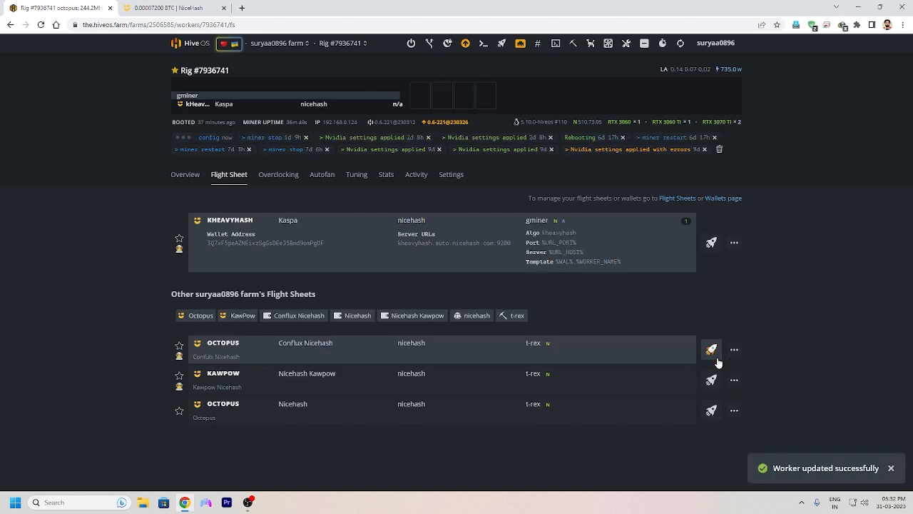
Check the rig's overview and refresh its mining stats several times to follow the Kaspa hashrate and power consumption.
{"action": "left_click", "coordinate": [189, 175]}
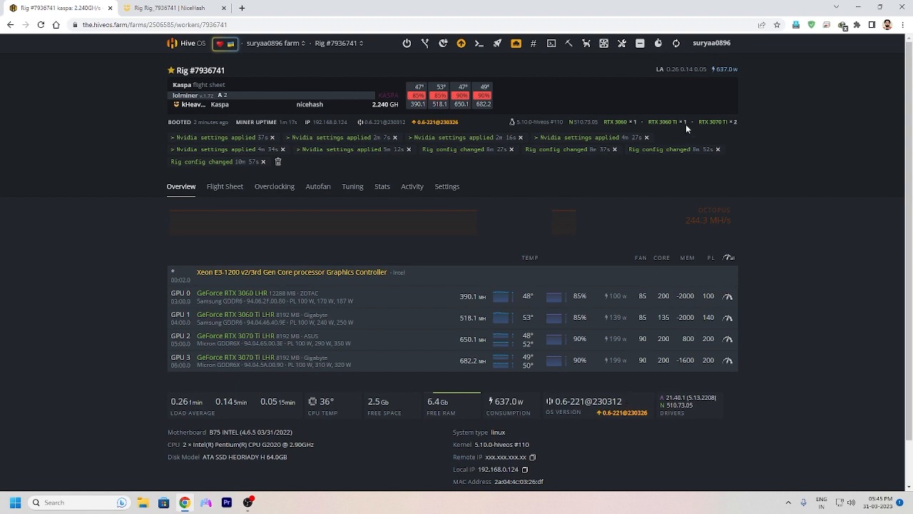
{"action": "left_click", "coordinate": [676, 44]}
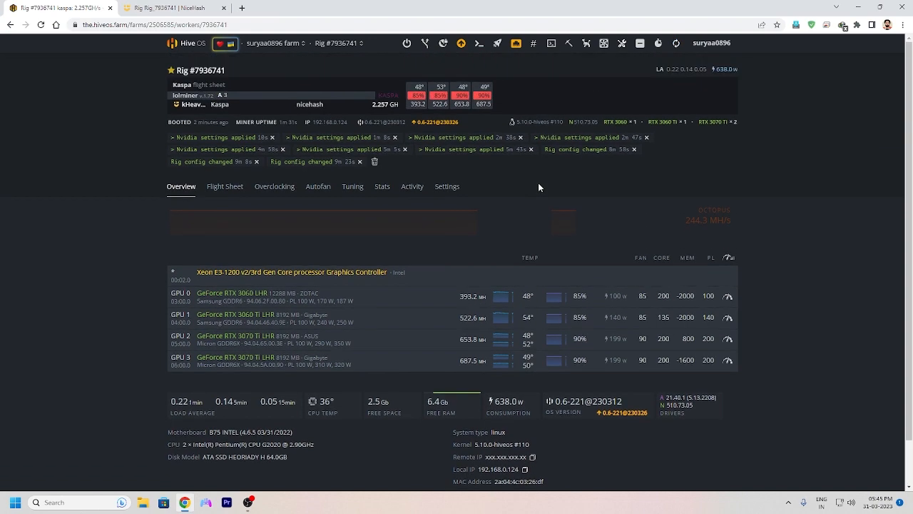
{"action": "left_click", "coordinate": [676, 44]}
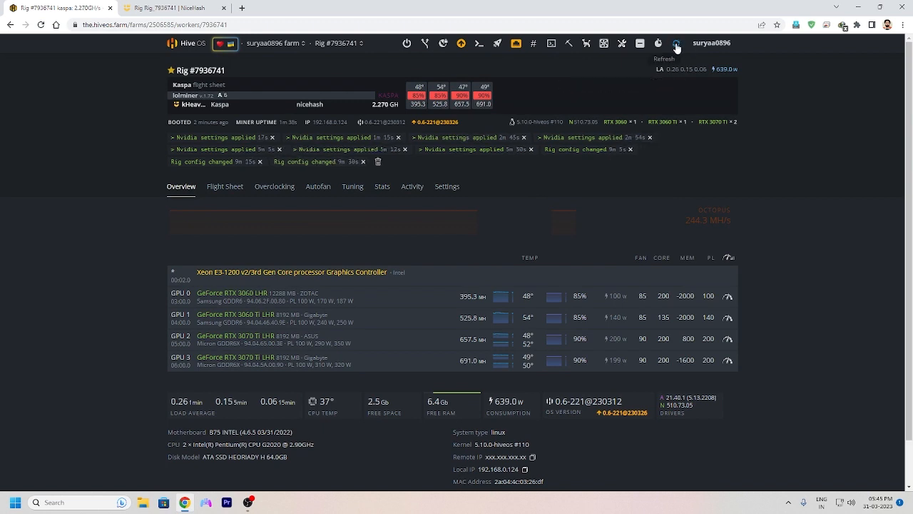
{"action": "left_click", "coordinate": [677, 45]}
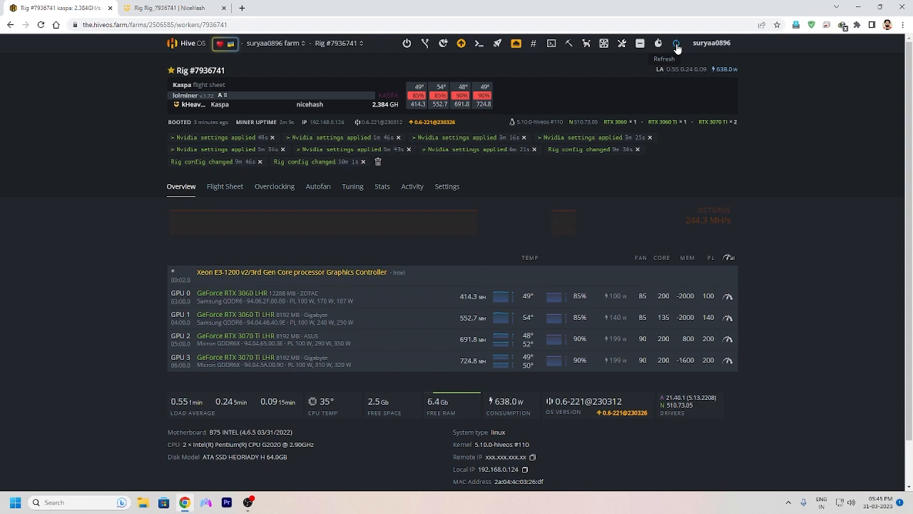
{"action": "left_click", "coordinate": [677, 45]}
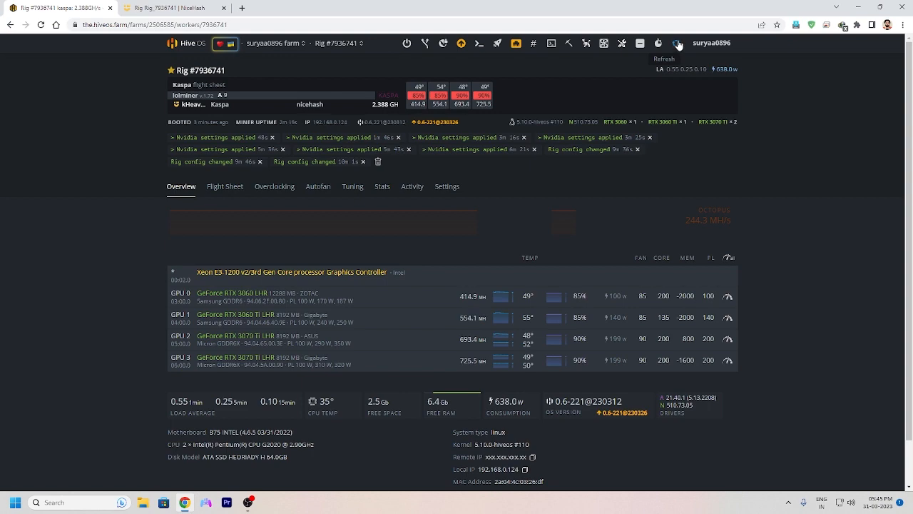